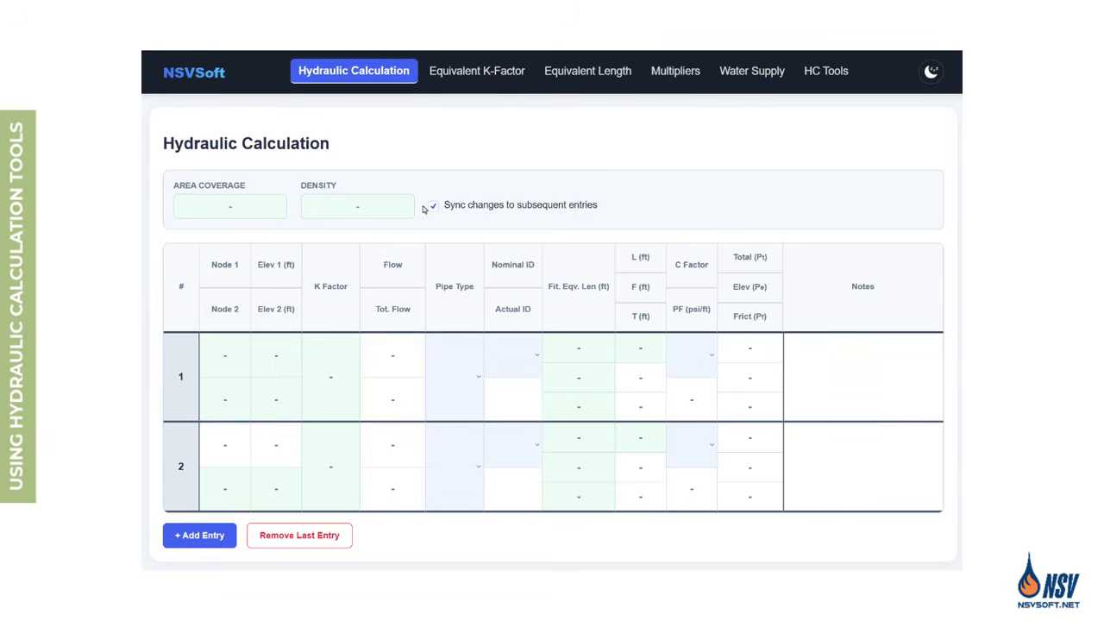
# Set the area coverage to 120 and the density to 0.2 for the hydraulic calculation
pyautogui.click(231, 206)
pyautogui.write('120')
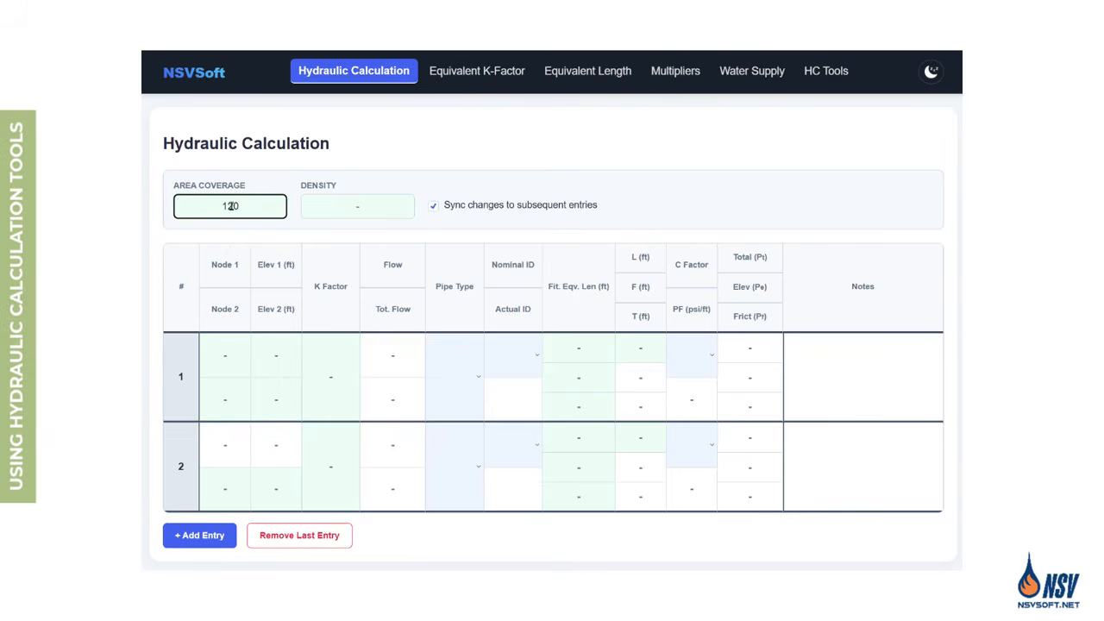
pyautogui.click(358, 206)
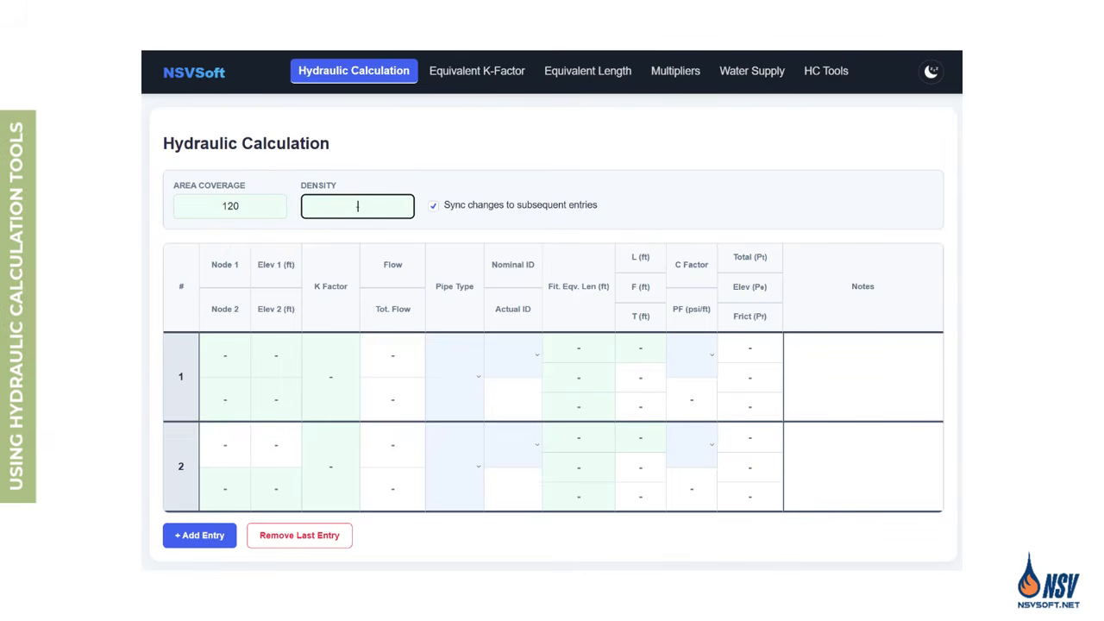
pyautogui.write('0.2')
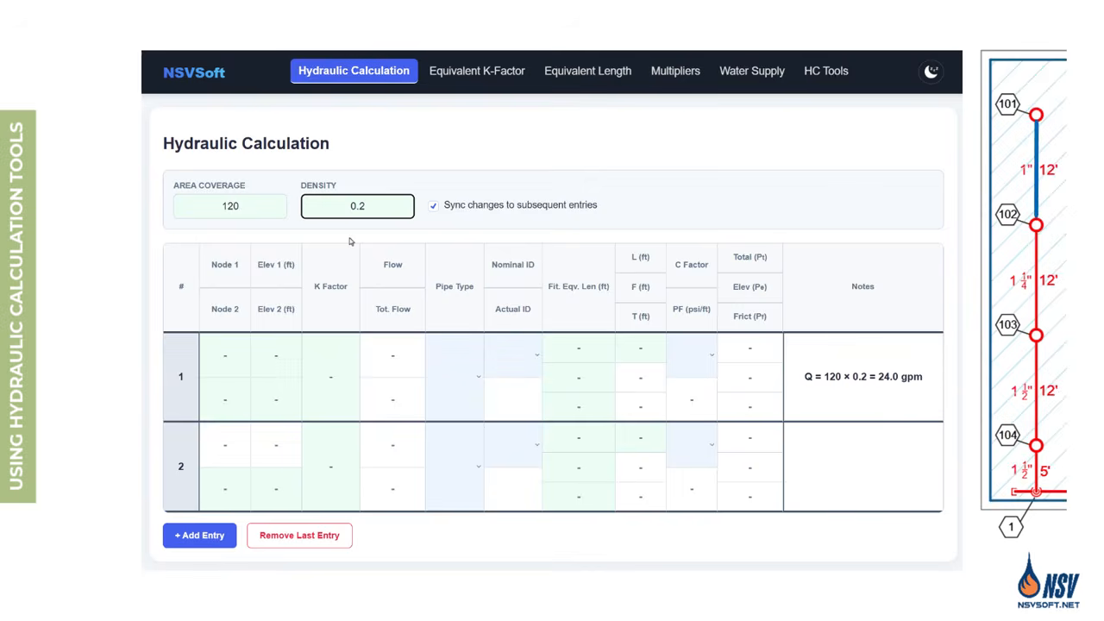
# Define entry 1 from node 101 to node 102, both at 9 ft elevation, with a K factor of 5.6
pyautogui.click(223, 355)
pyautogui.write('101')
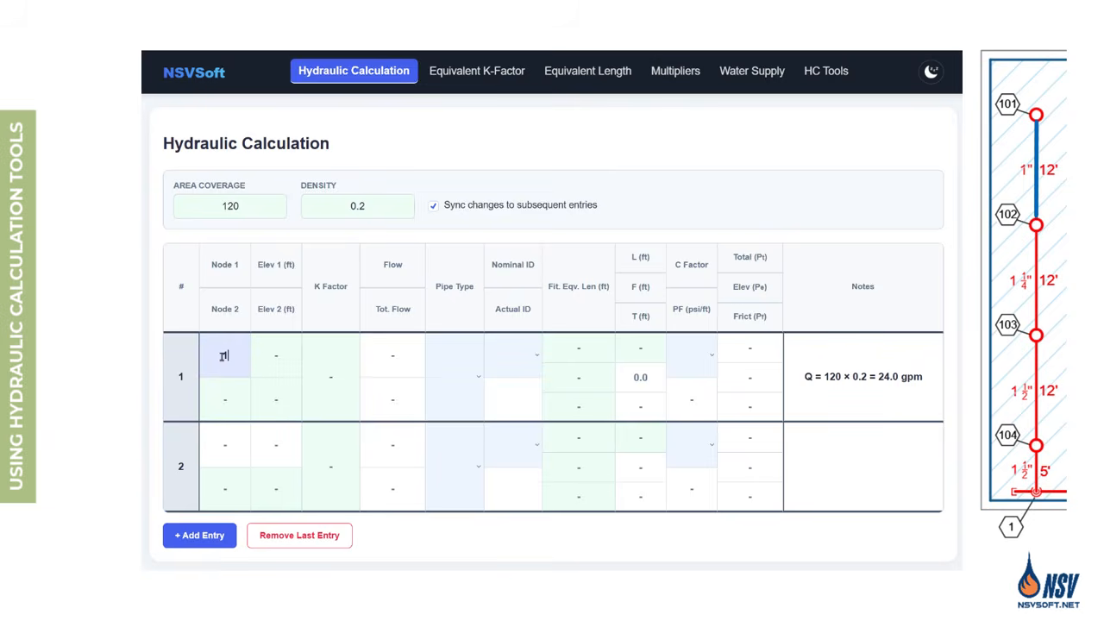
pyautogui.press('Tab')
pyautogui.write('102')
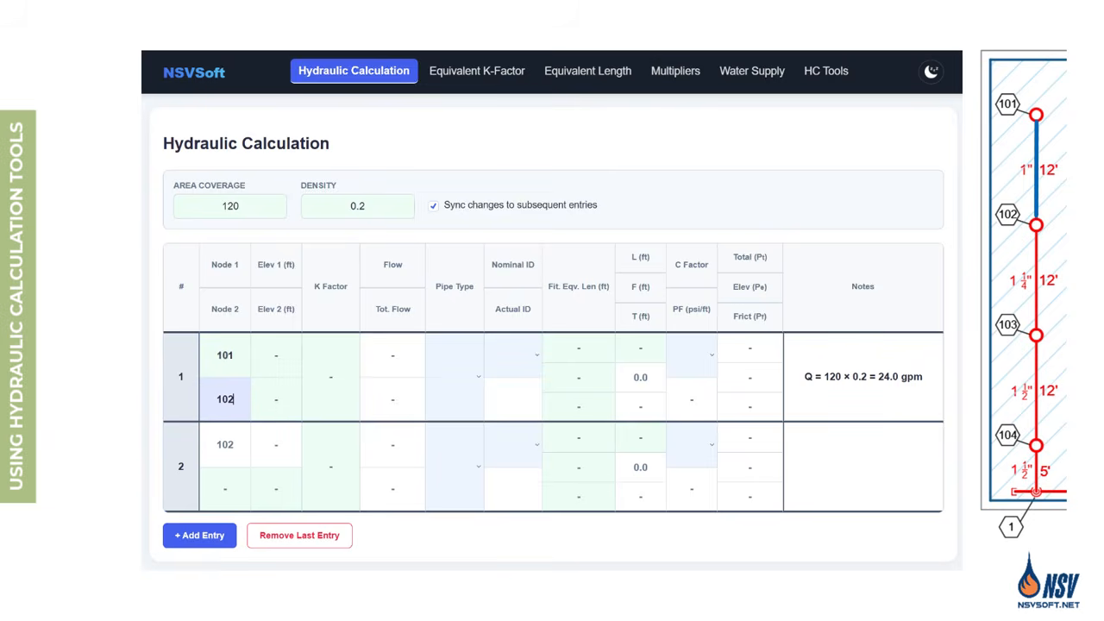
pyautogui.press('Tab')
pyautogui.write('9')
pyautogui.press('Tab')
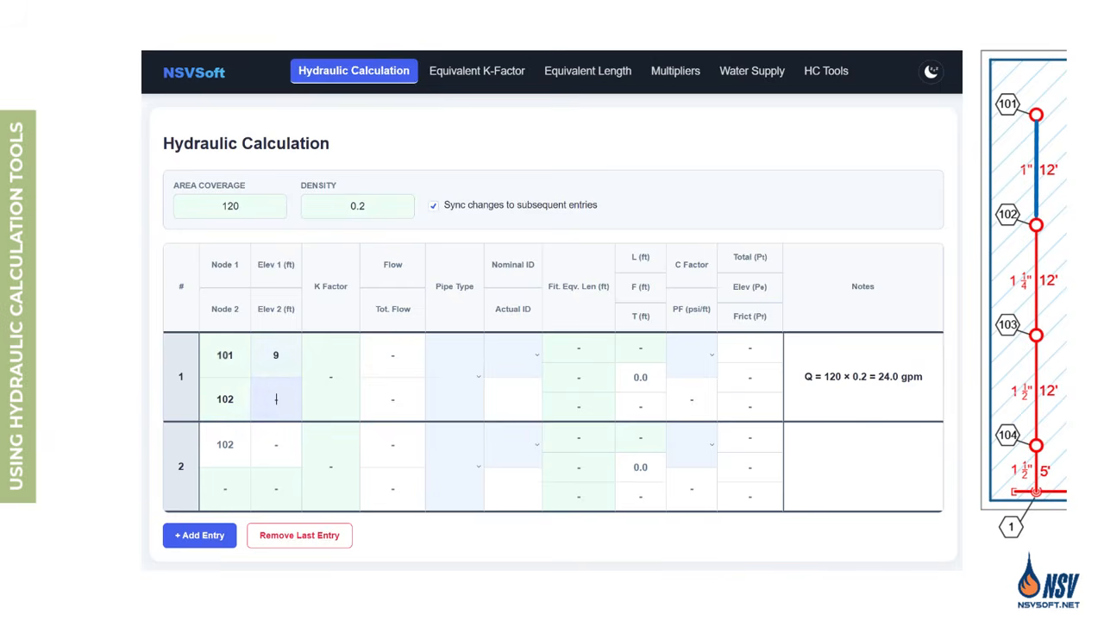
pyautogui.write('9')
pyautogui.press('Tab')
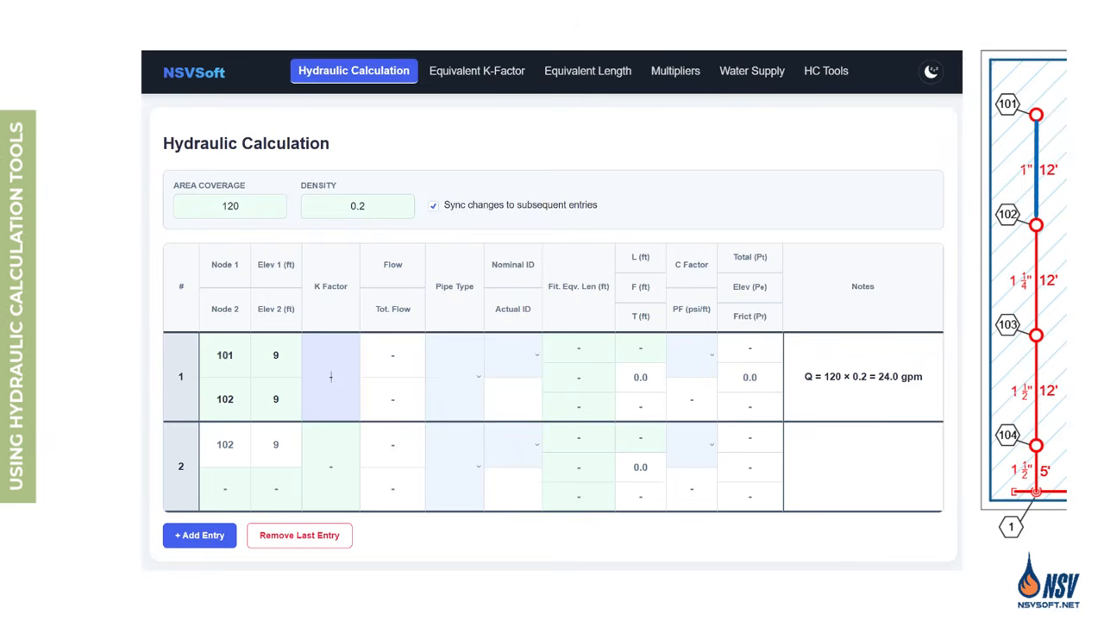
pyautogui.write('5.6')
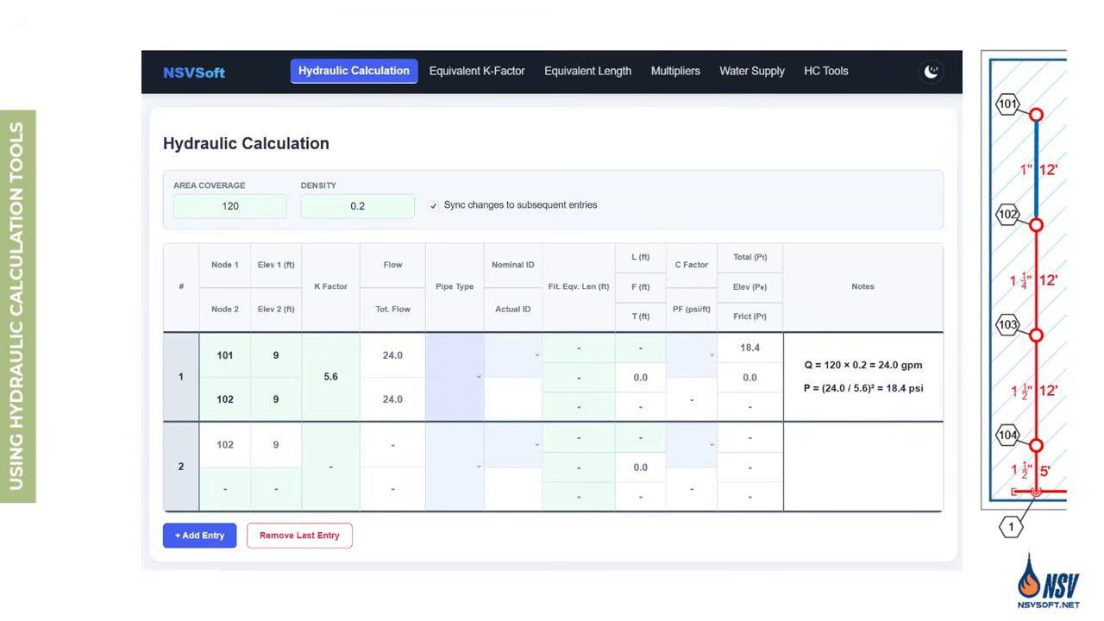
# Specify entry 1's pipe as Sch.40 with a nominal diameter of 1 and a length of 12 ft
pyautogui.click(481, 383)
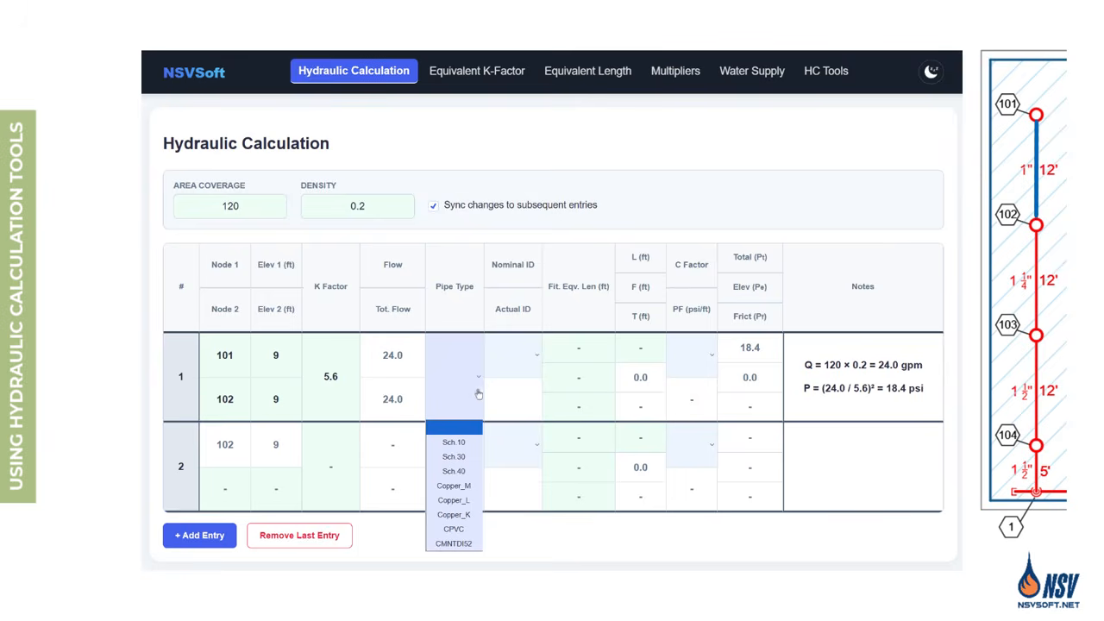
pyautogui.click(453, 471)
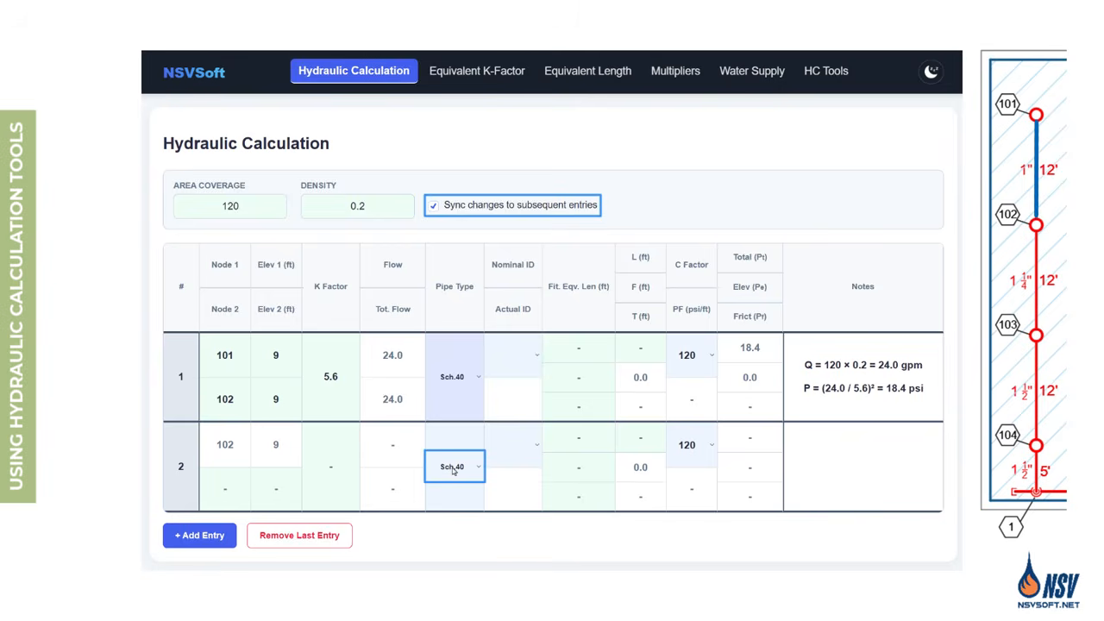
pyautogui.click(534, 358)
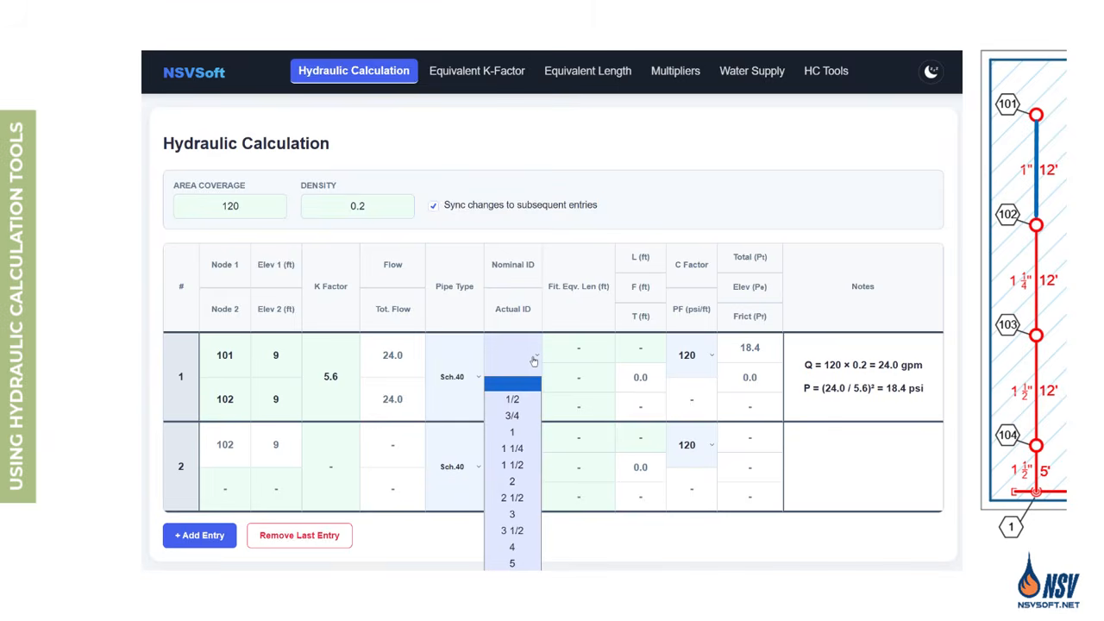
pyautogui.click(513, 432)
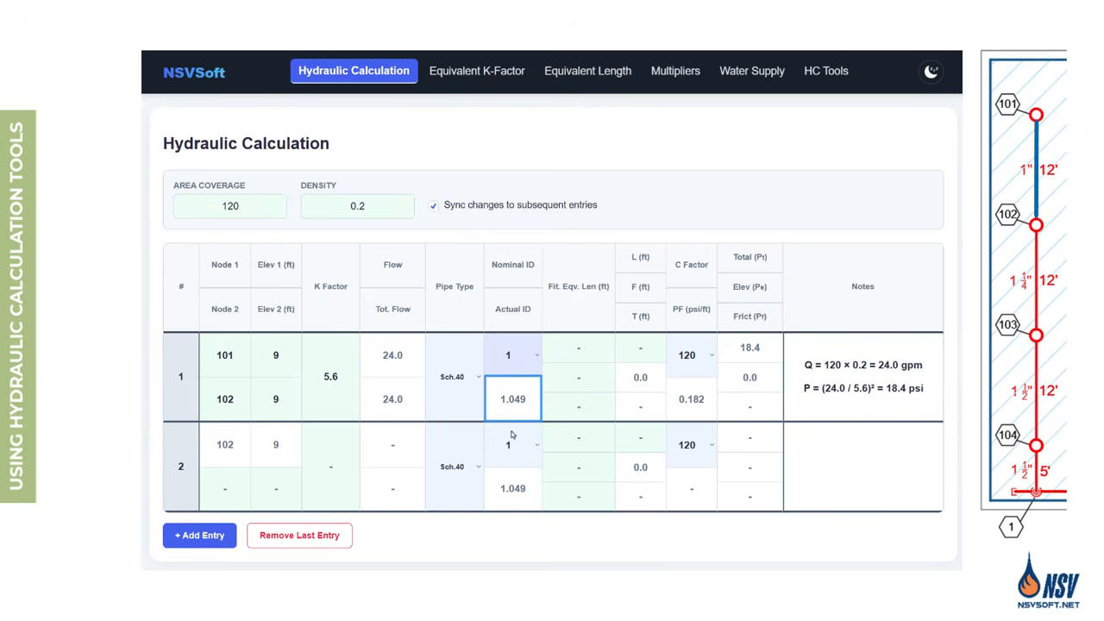
pyautogui.click(637, 349)
pyautogui.write('12')
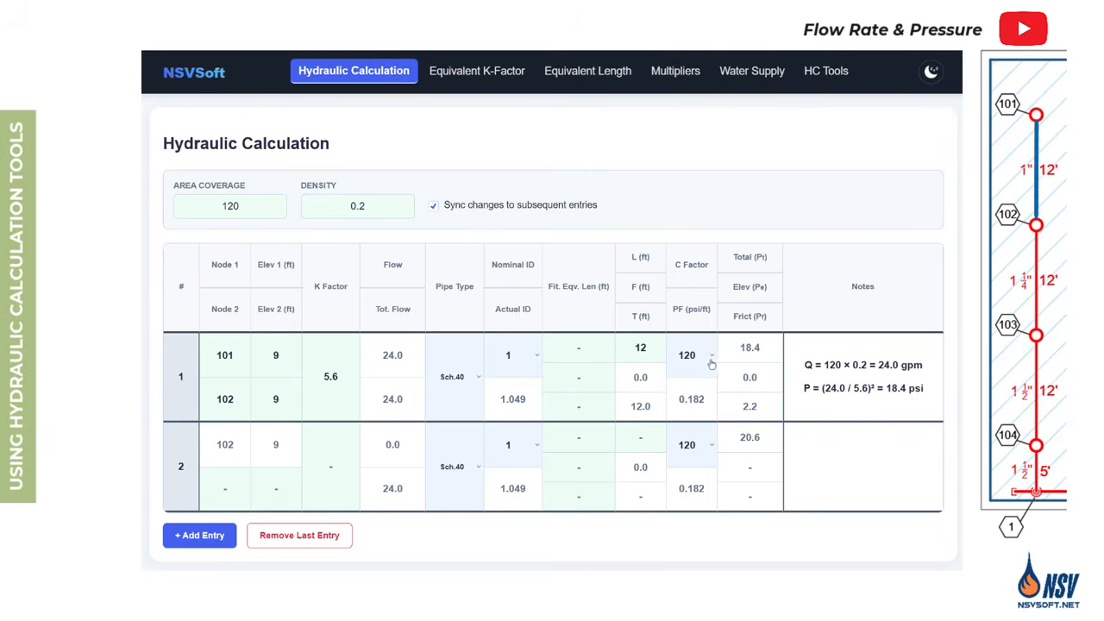
# Check entry 1's C factor options, and try Copper_M as its pipe type before restoring Sch.40
pyautogui.click(712, 359)
pyautogui.click(712, 358)
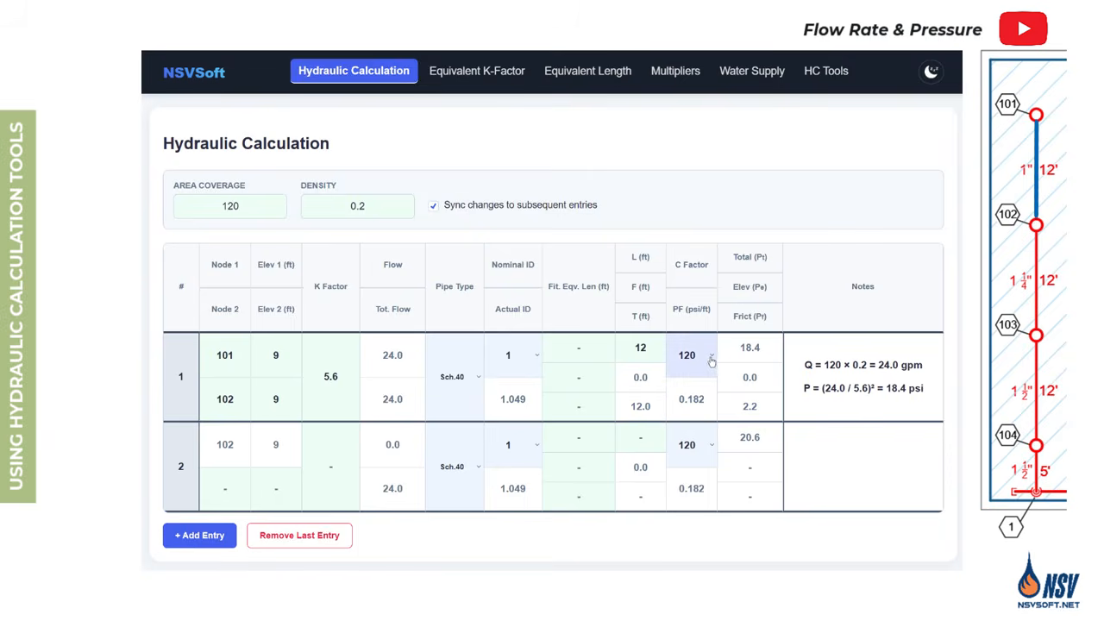
pyautogui.click(479, 378)
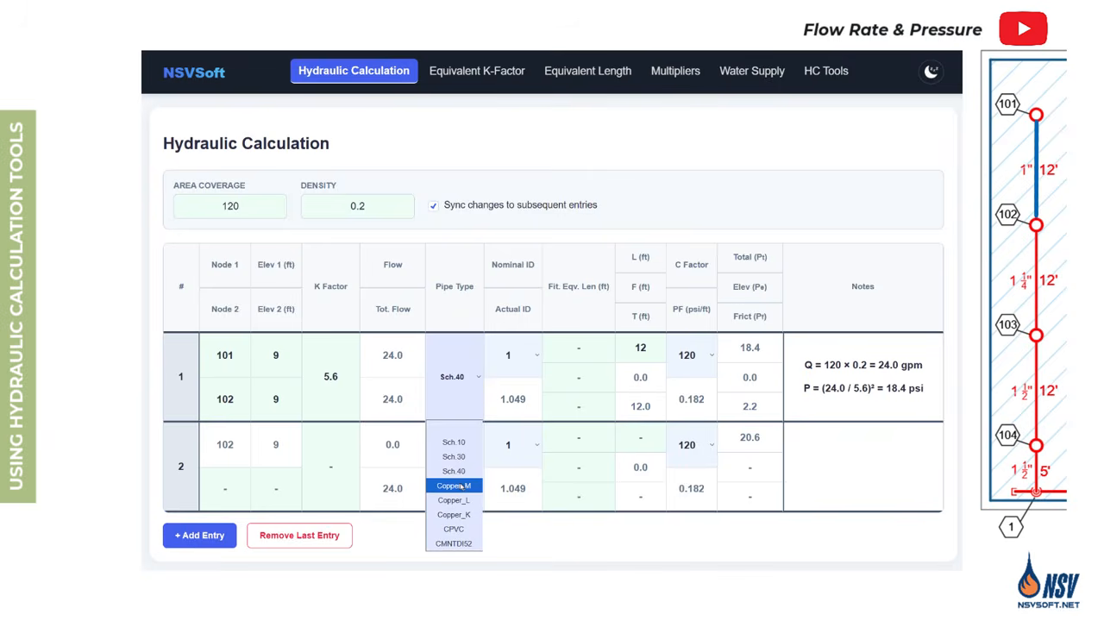
pyautogui.click(463, 487)
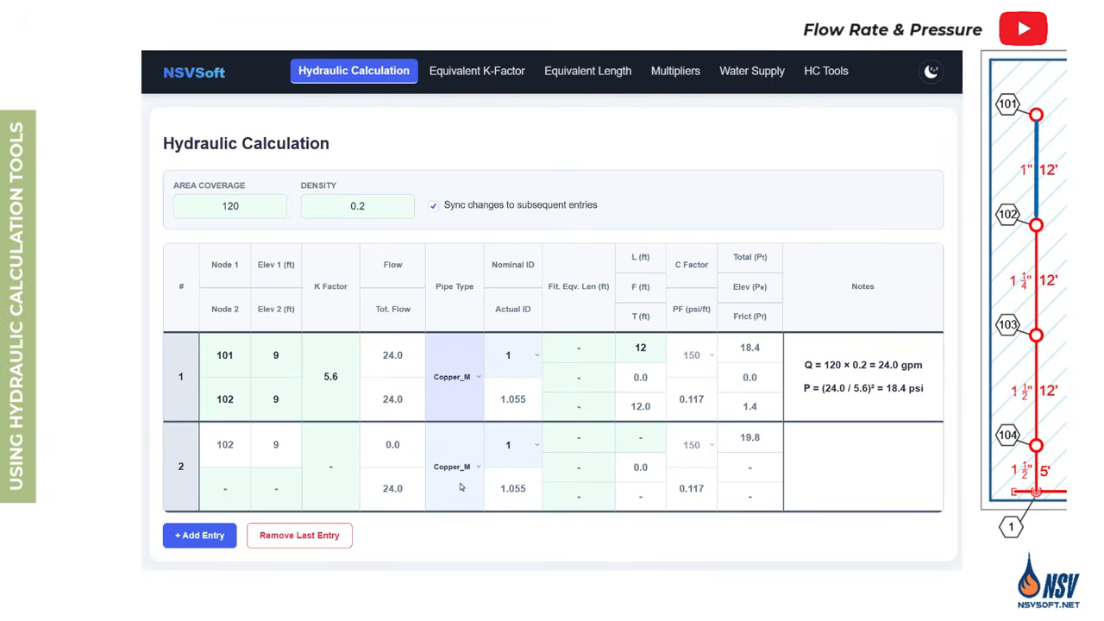
pyautogui.click(475, 381)
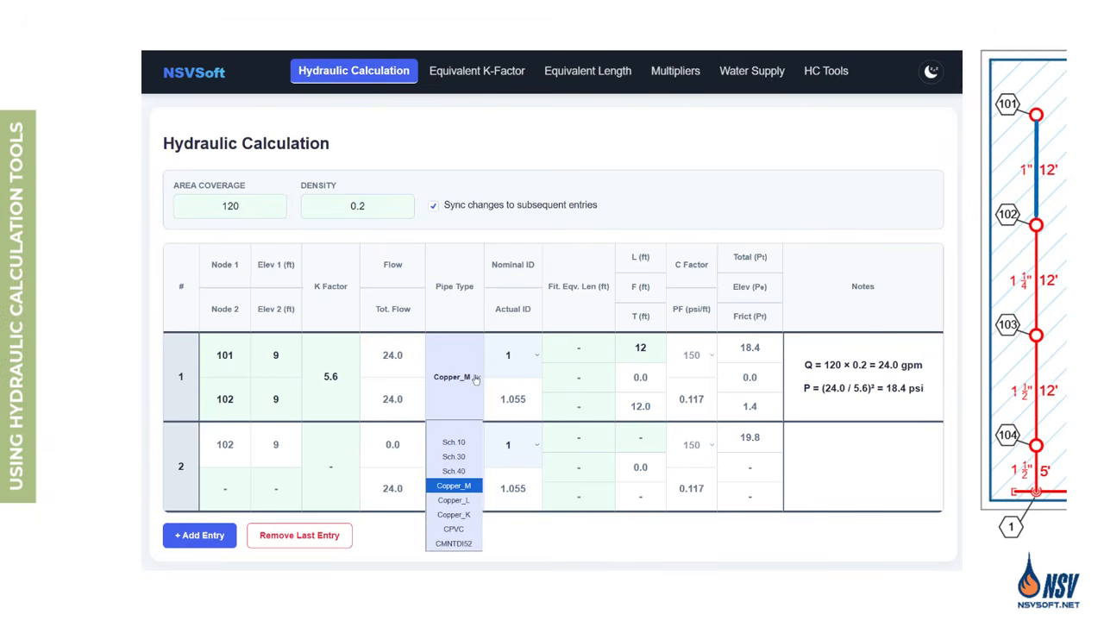
pyautogui.click(453, 471)
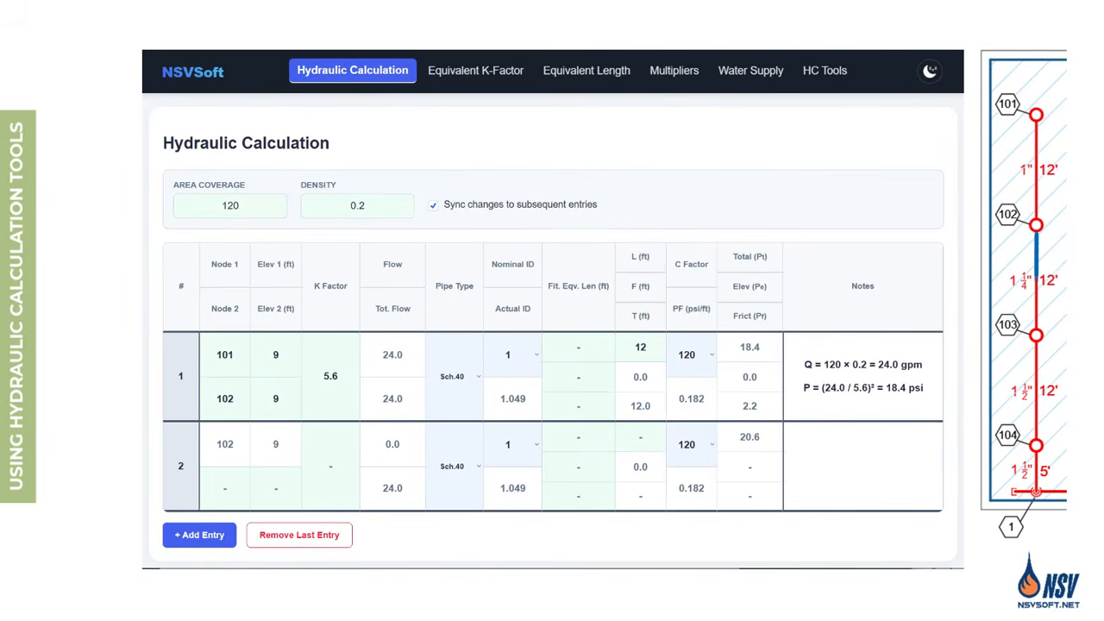
# Set entry 2's end node to 103 at 9 ft elevation and its K factor to 5.6
pyautogui.click(225, 489)
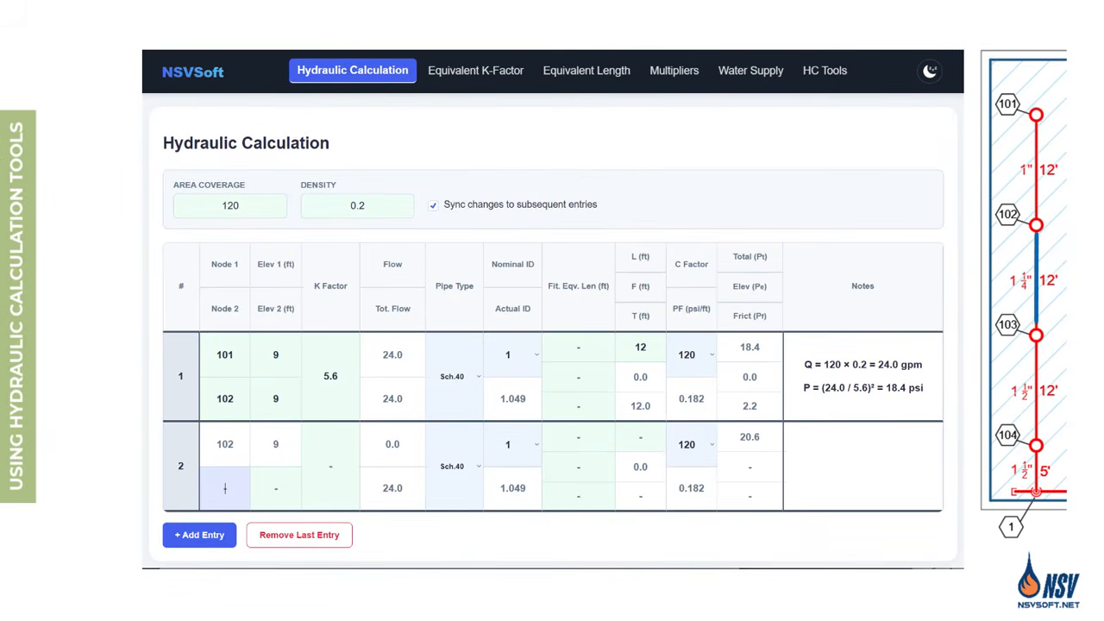
pyautogui.write('103')
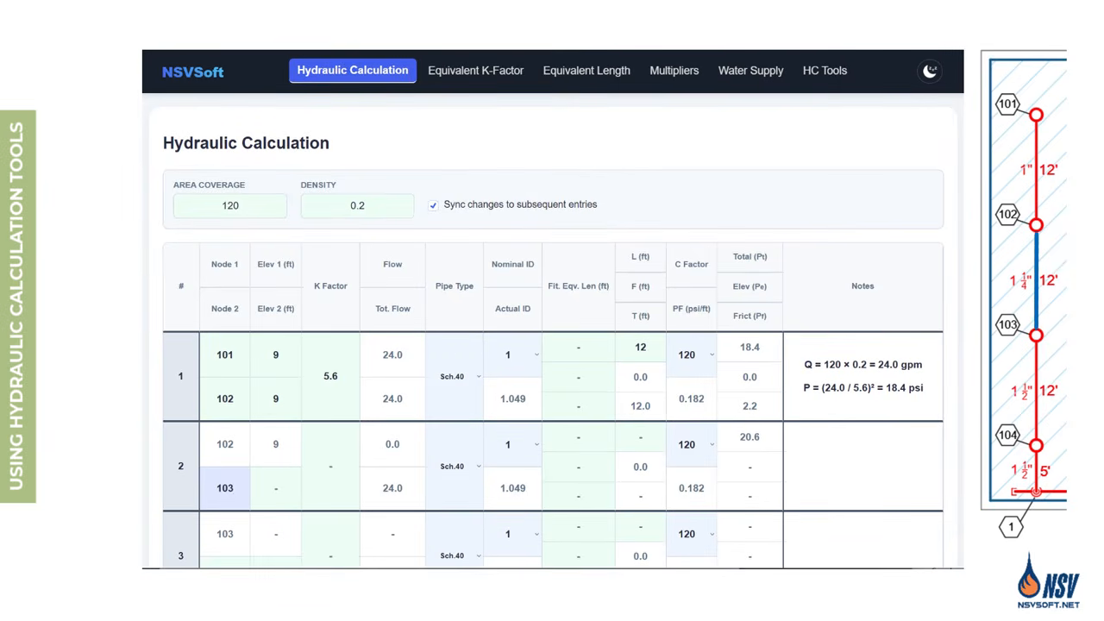
pyautogui.press('Tab')
pyautogui.write('9')
pyautogui.press('Tab')
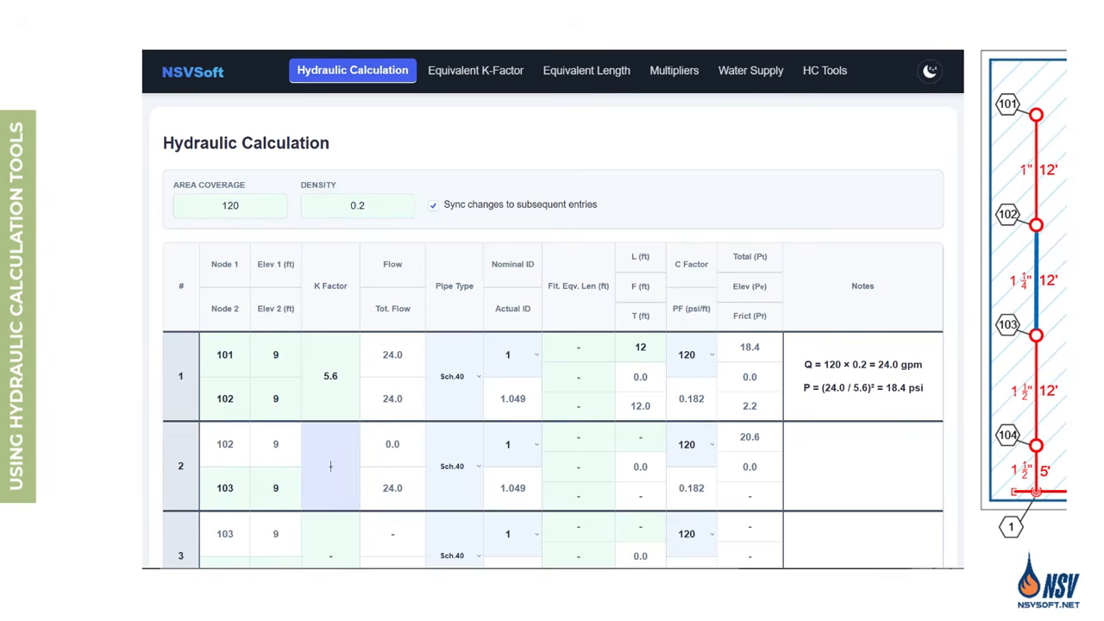
pyautogui.write('5.6')
pyautogui.press('Tab')
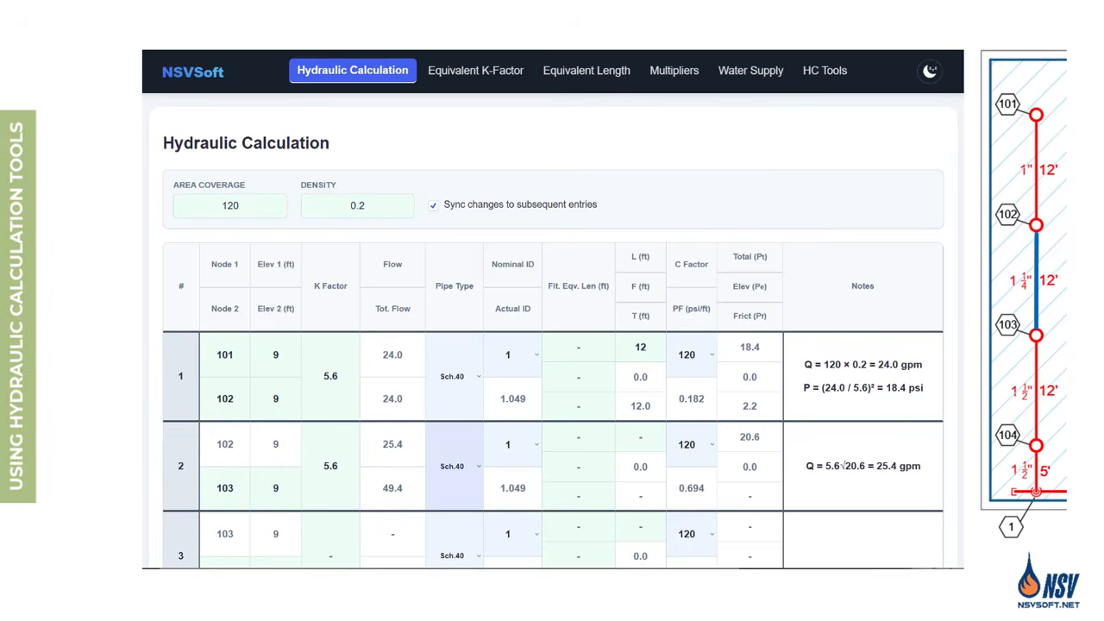